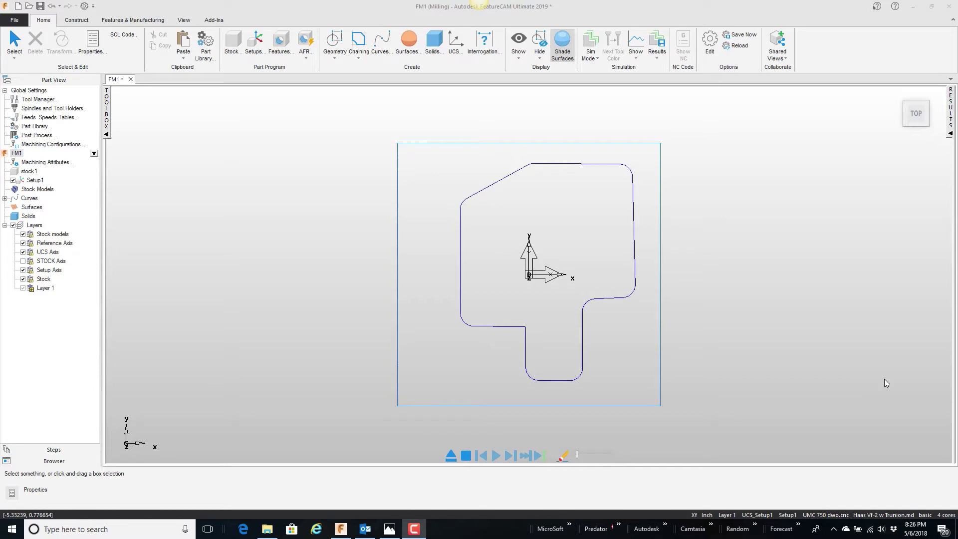
Select the part outline curve (curve8) and start a new Pocket feature from it
left_click(620, 300)
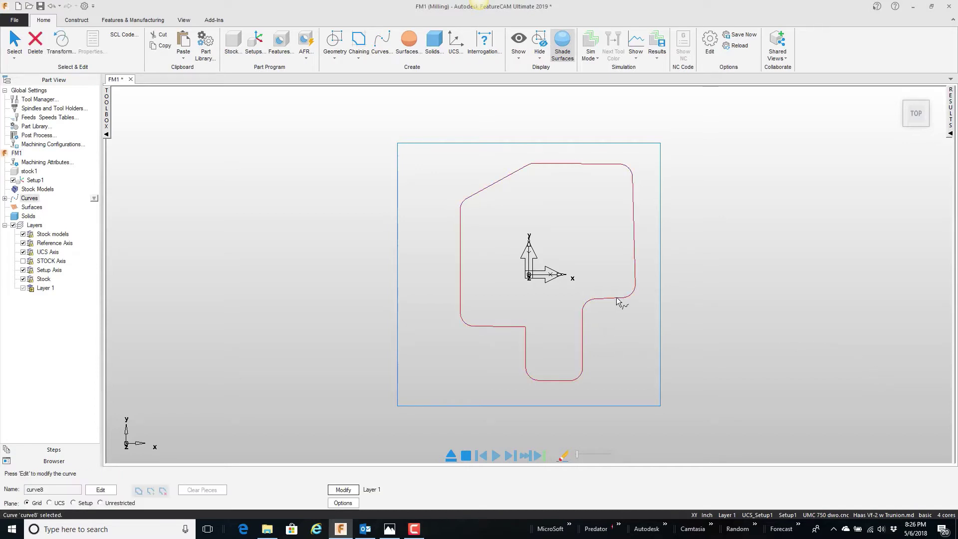
left_click(278, 52)
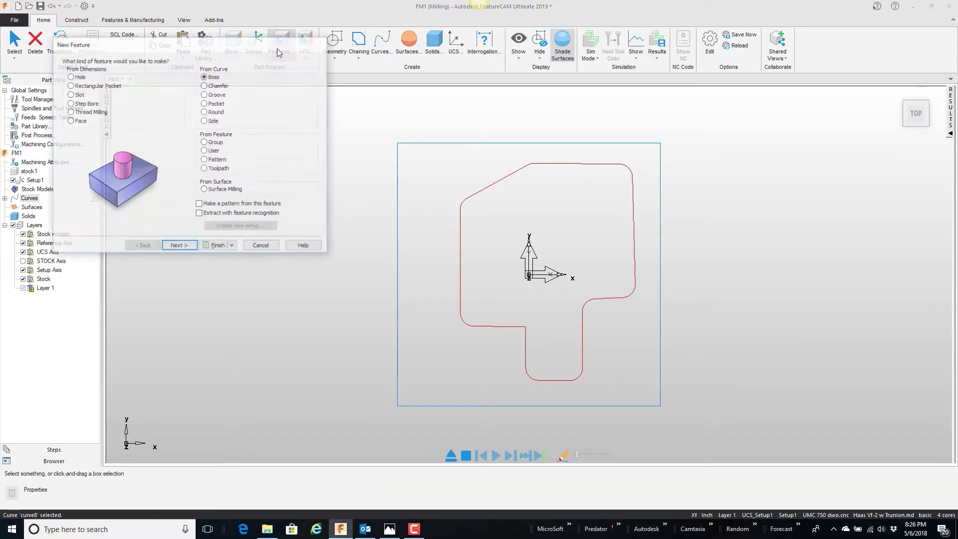
left_click(215, 104)
Finish the from-curve pocket, creating pocket4 with 0.5000 depth
left_click(218, 248)
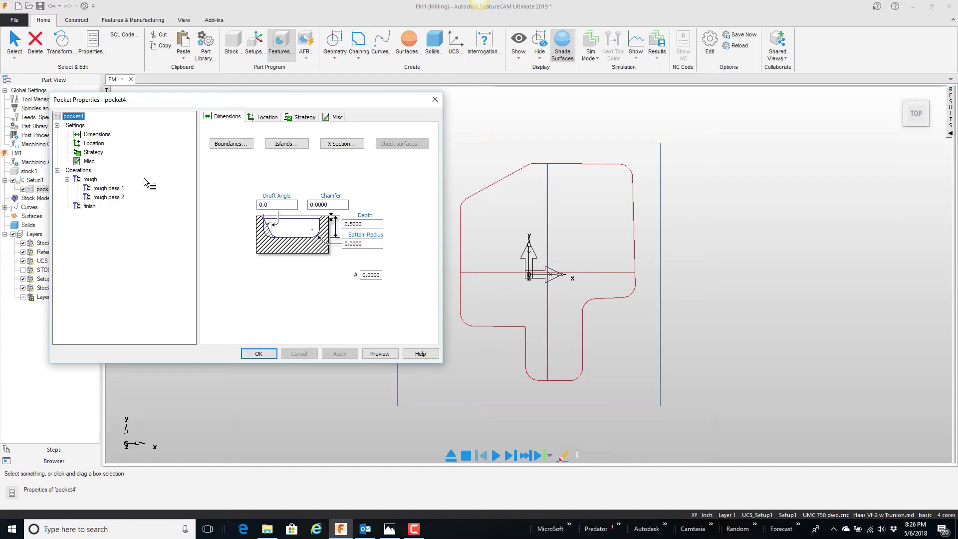
Inspect the end mills used by pocket4's rough pass 1 and rough pass 2, then close its properties
left_click(107, 188)
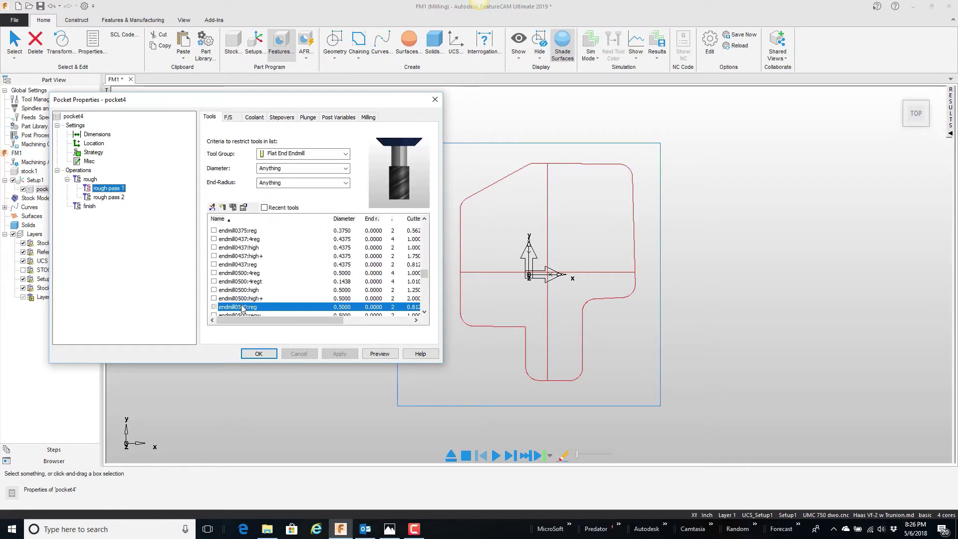
left_click(114, 199)
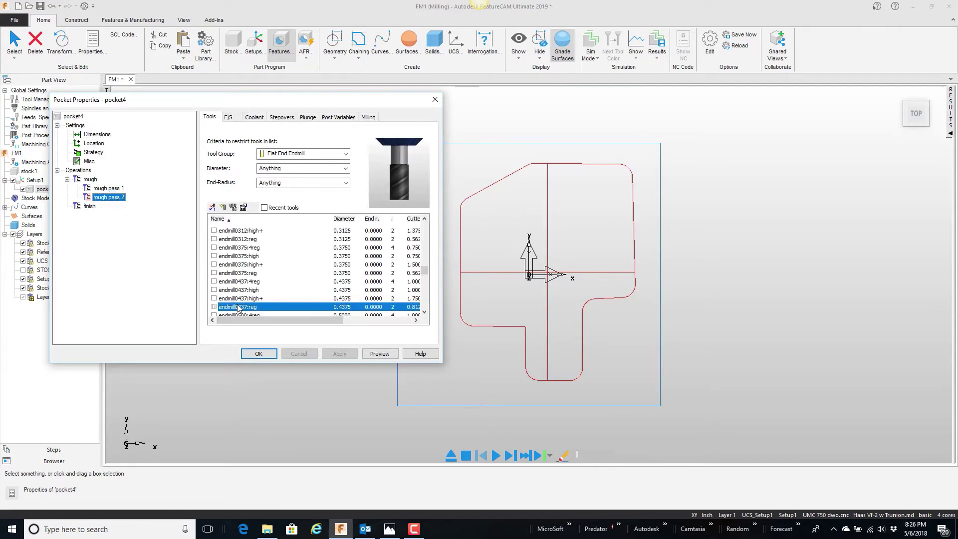
left_click_drag(116, 198, 157, 195)
left_click_drag(157, 190, 192, 249)
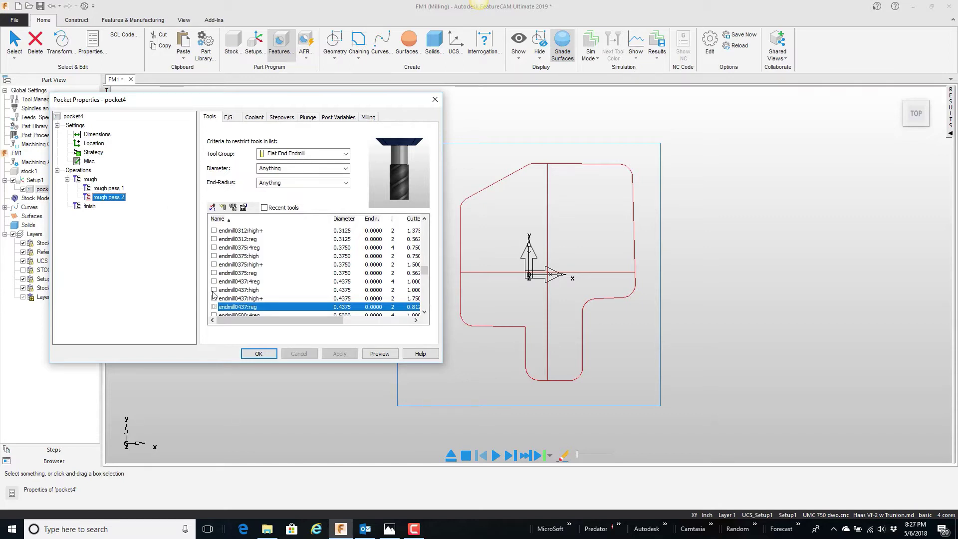
left_click(257, 353)
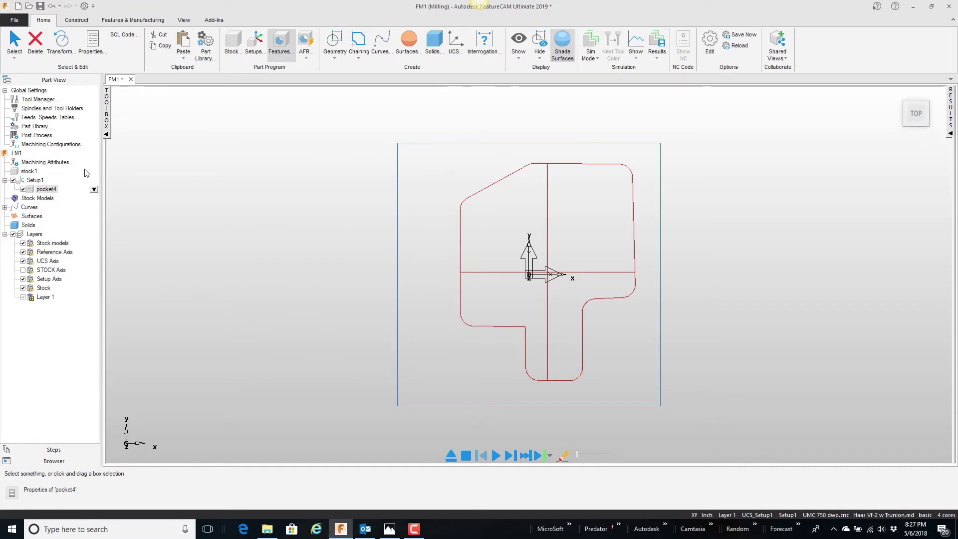
Open the global Machining Attributes and its Multiple Roughing Tools settings under Tool Selection
double_click(56, 167)
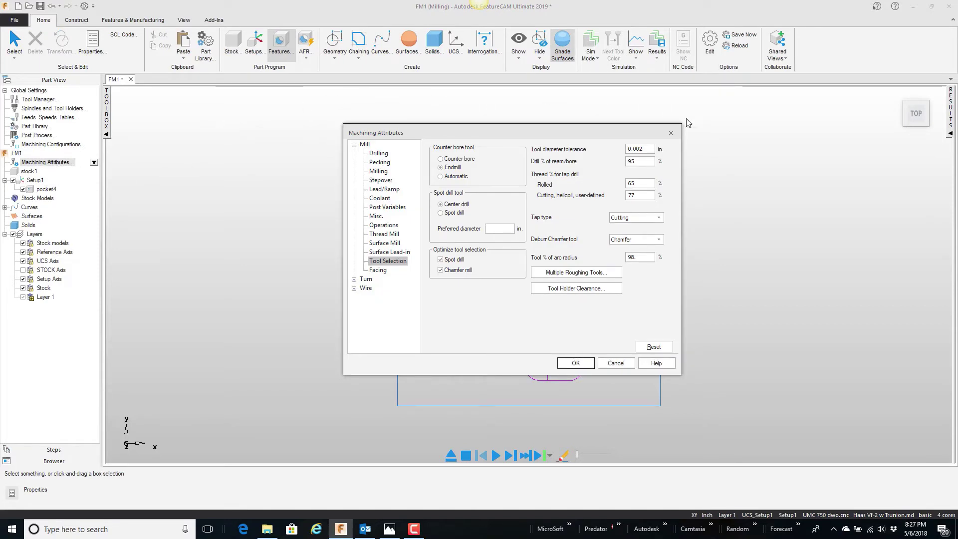
left_click_drag(459, 136, 212, 99)
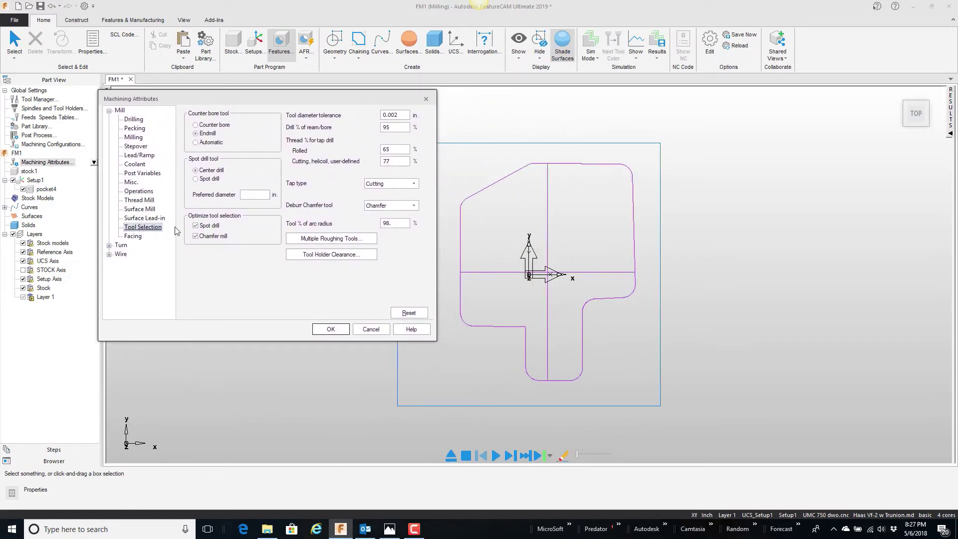
left_click(329, 239)
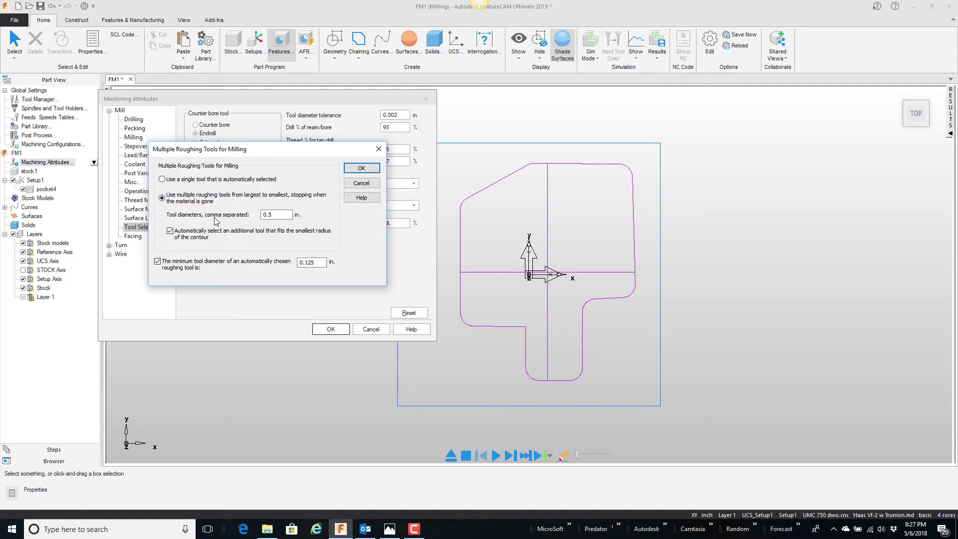
Switch global roughing from multiple 0.5-diameter tools to a single automatically selected tool
left_click_drag(277, 215, 253, 216)
left_click(162, 179)
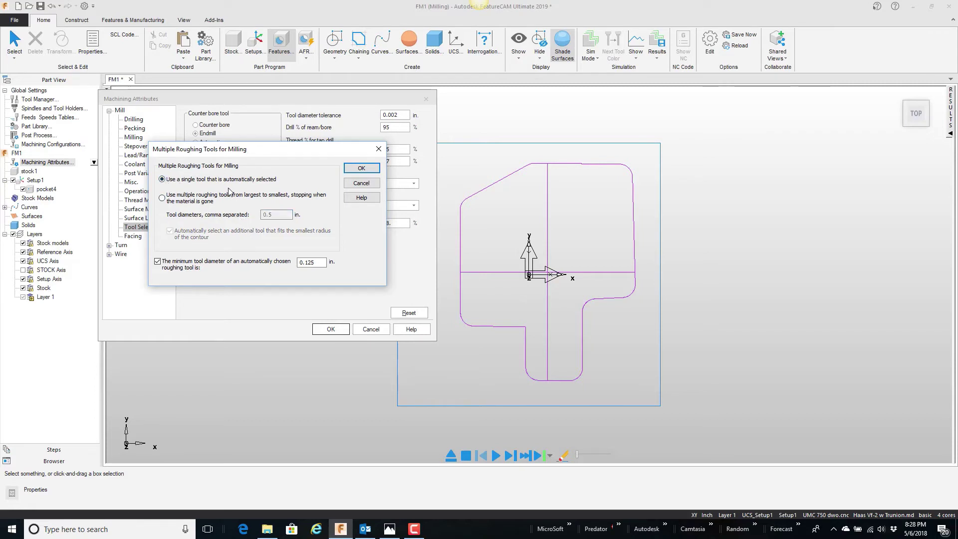
left_click(361, 169)
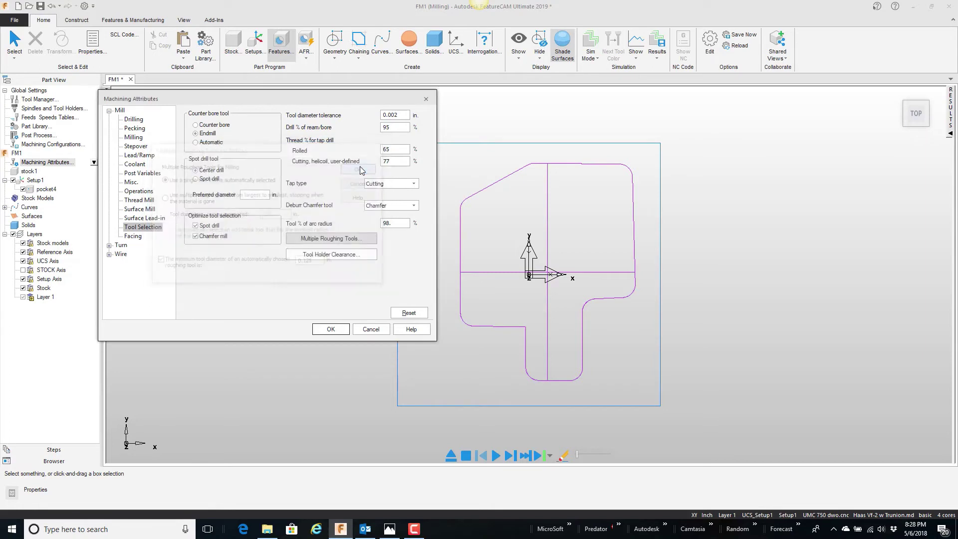
left_click(330, 329)
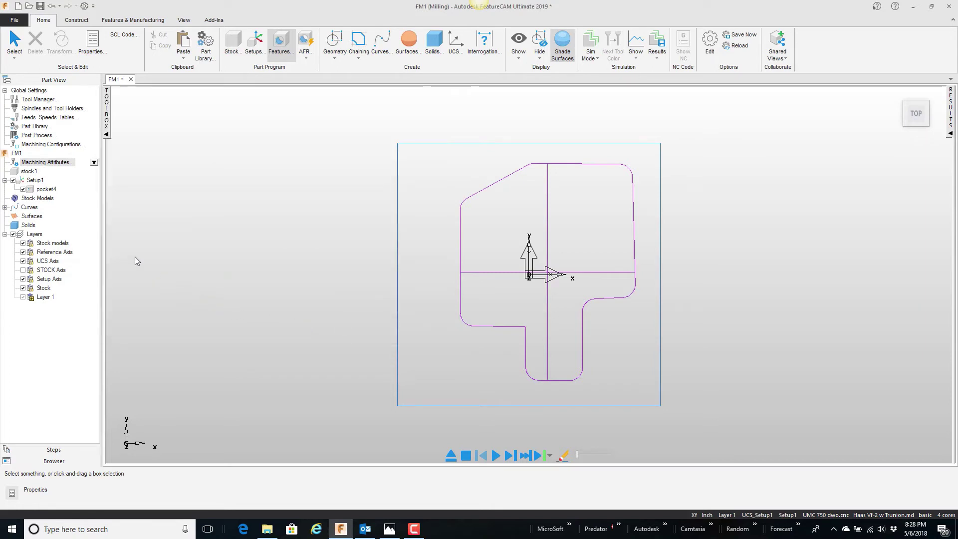
Reopen pocket4's properties and show the single rough operation's milling attributes
left_click(47, 190)
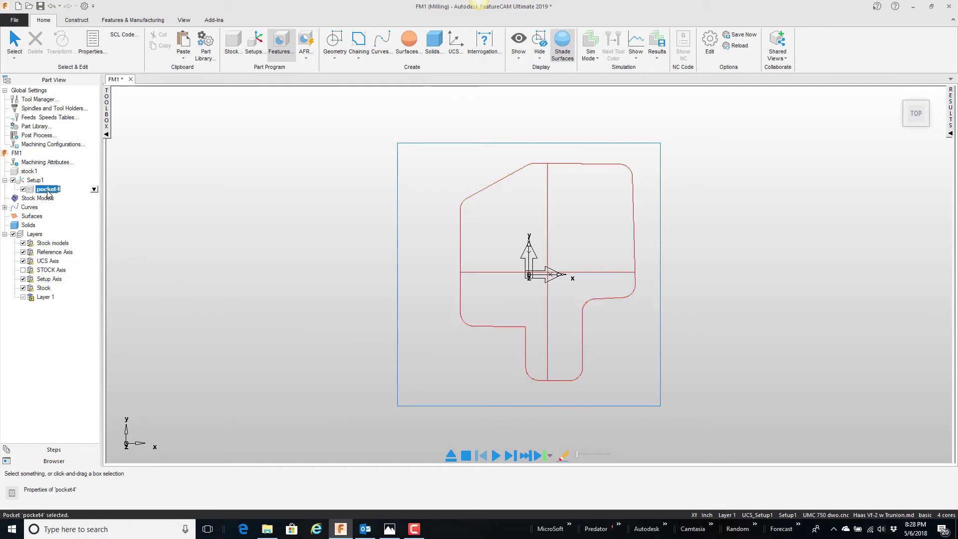
double_click(47, 191)
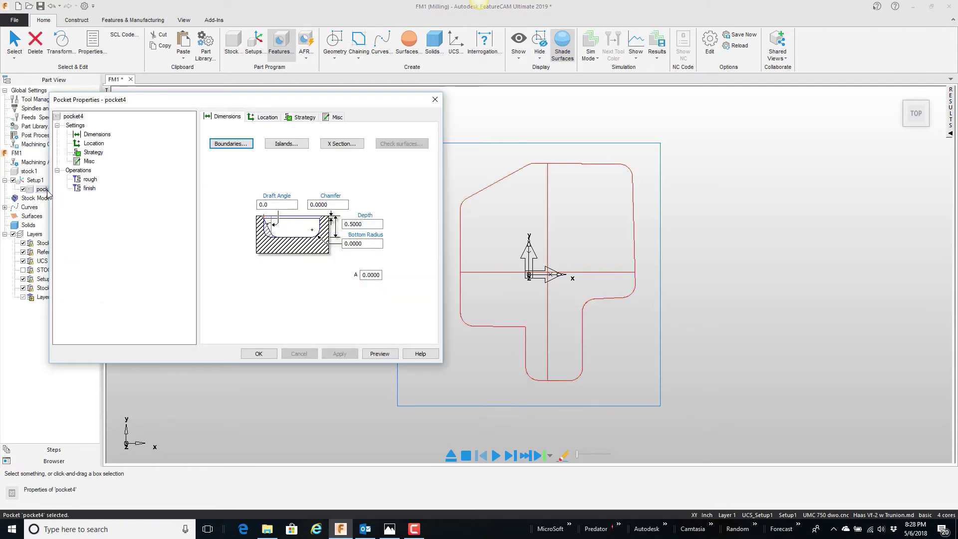
left_click(93, 180)
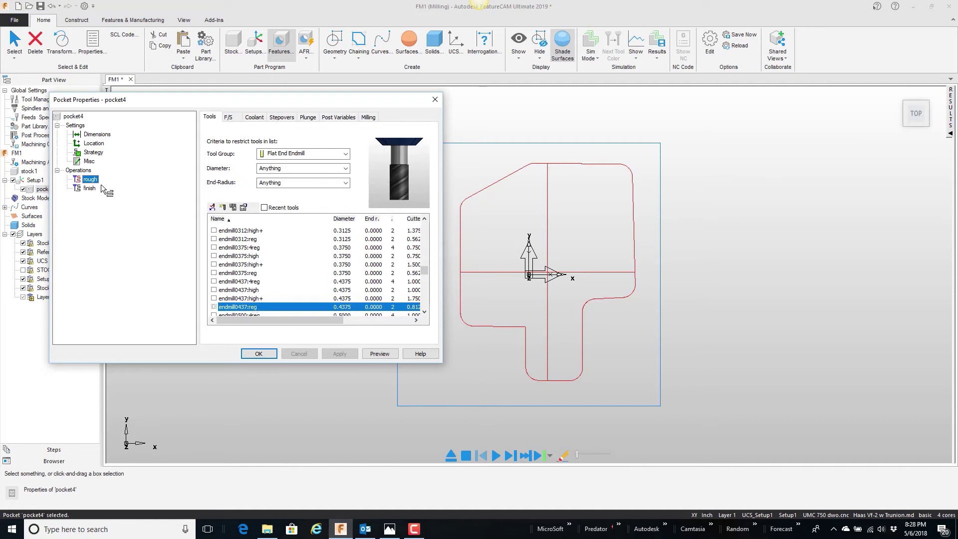
left_click(367, 118)
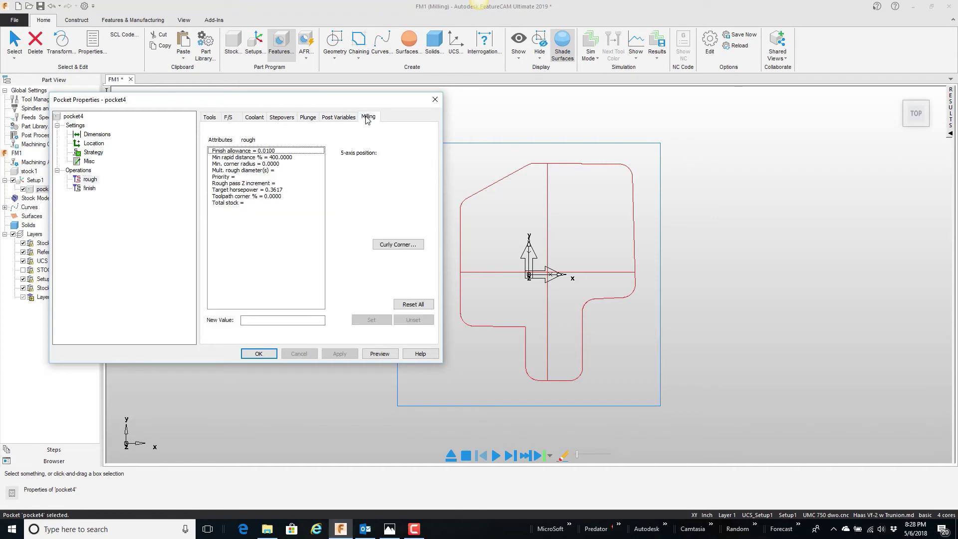
Set the rough operation's Mult. rough diameter(s) to .75, .5, 0 and apply
left_click(243, 172)
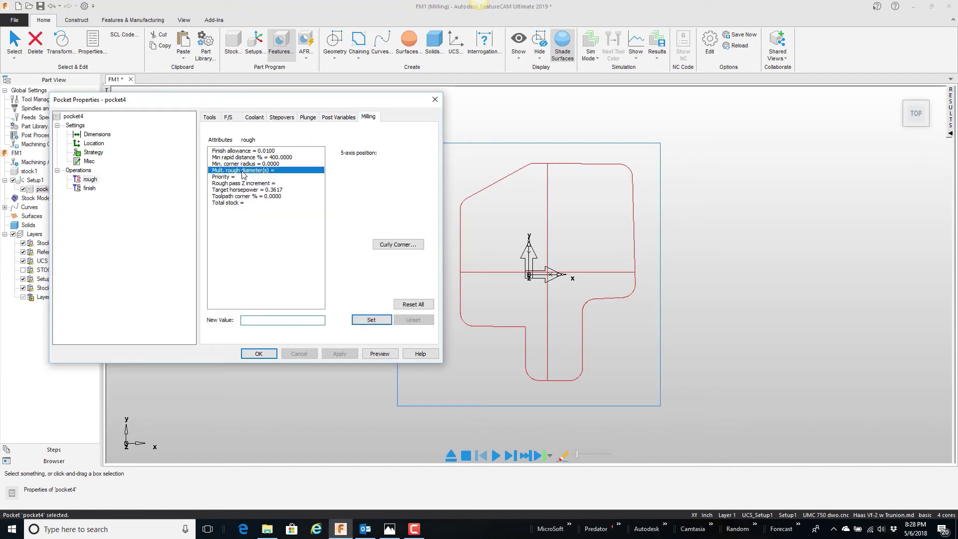
type(".75,.5,0")
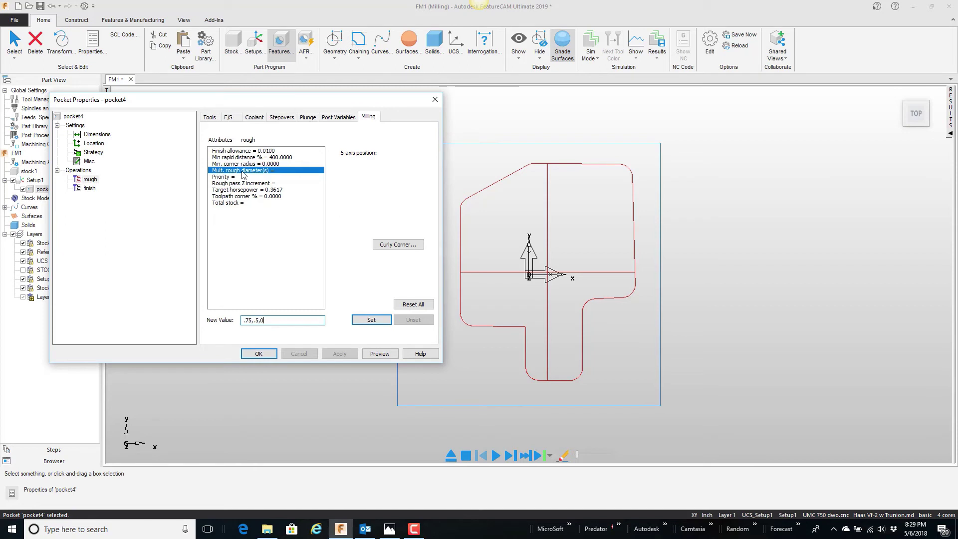
left_click(372, 320)
left_click(348, 355)
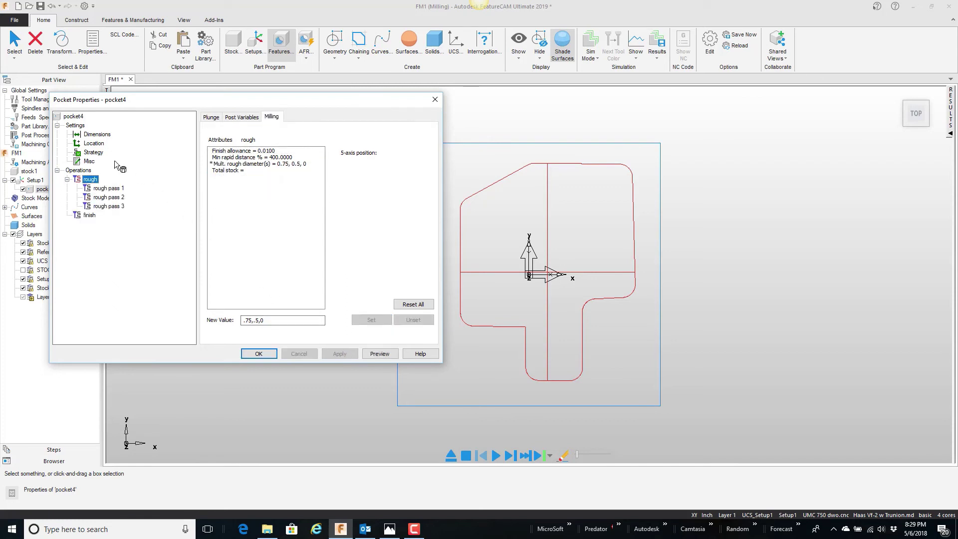
Check the end mills for pocket4's rough passes 1, 2 and 3, then close its properties
left_click(107, 189)
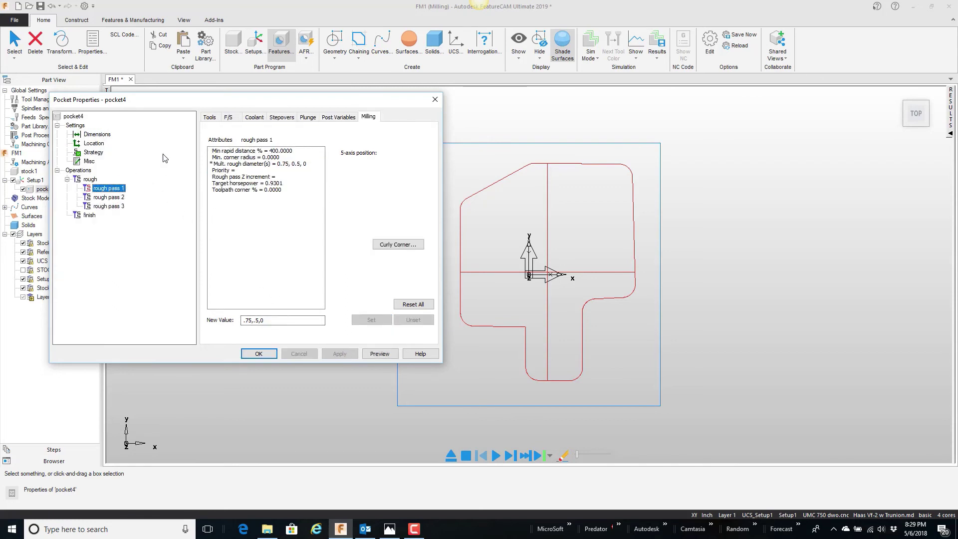
left_click(209, 119)
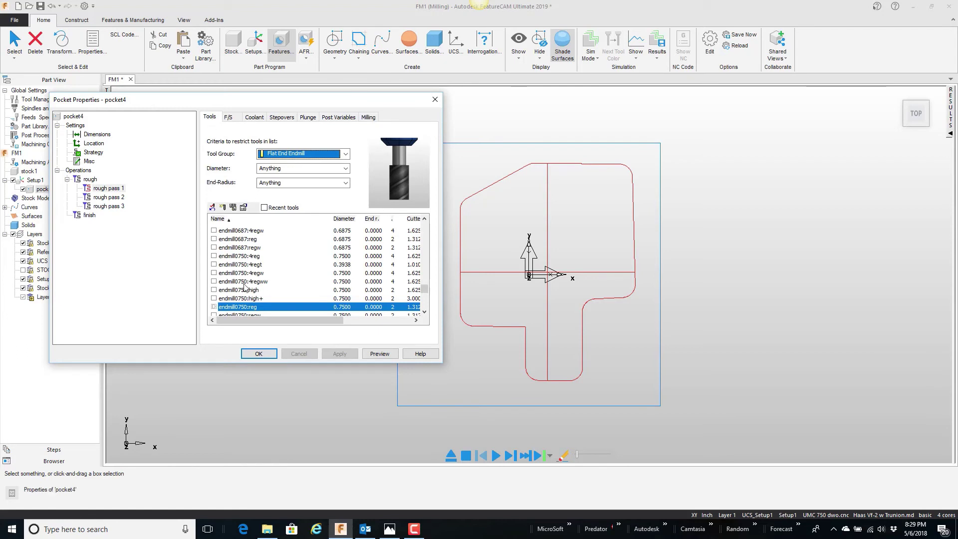
left_click(109, 197)
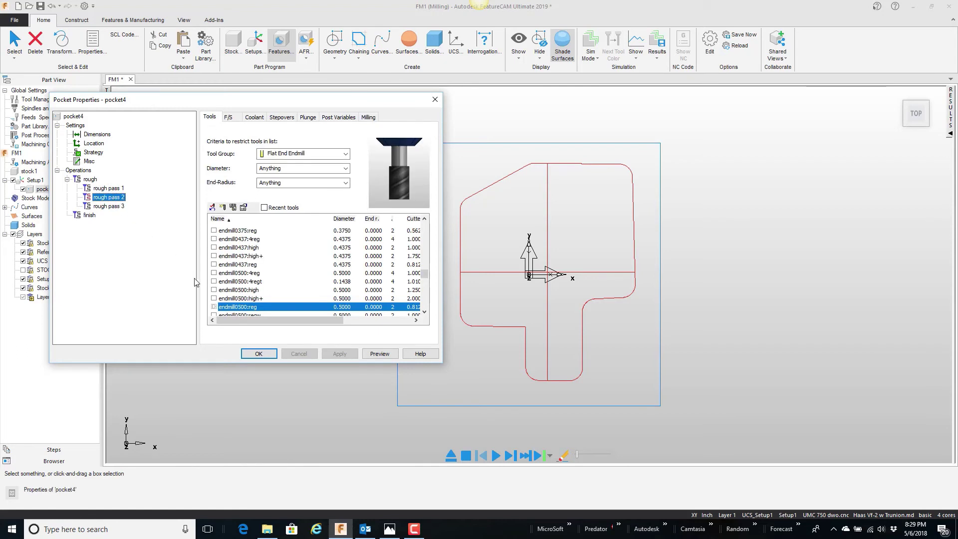
left_click(115, 207)
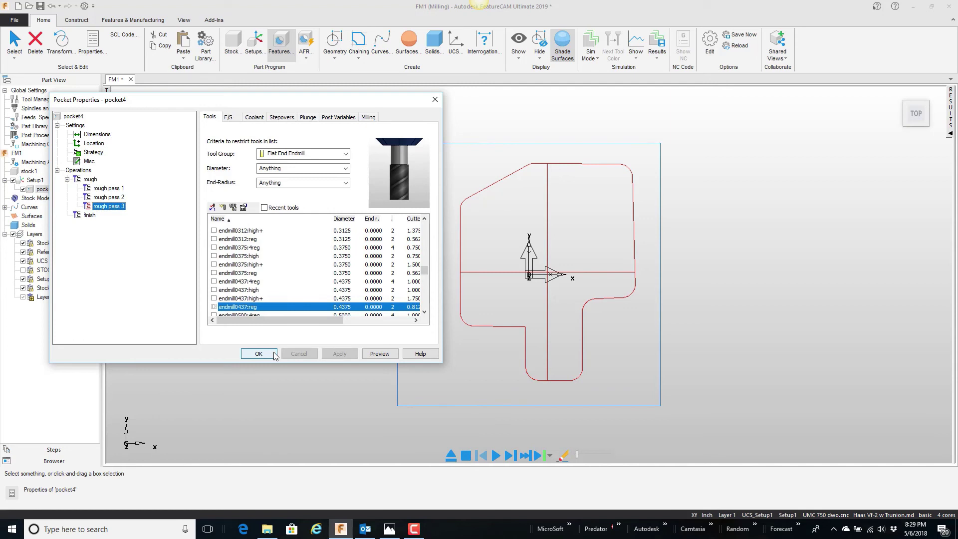
left_click_drag(119, 206, 122, 202)
left_click(257, 354)
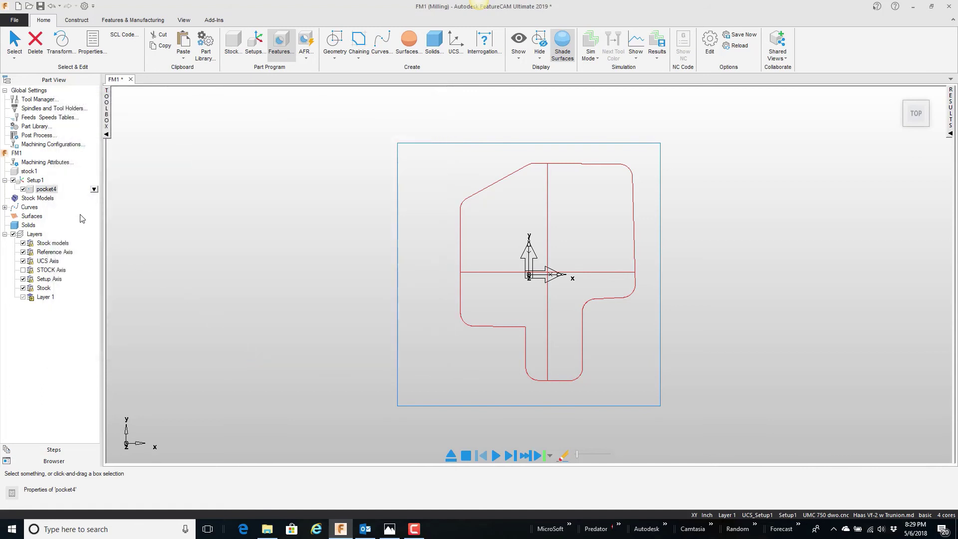
Reopen Machining Attributes and verify Multiple Roughing Tools still uses a single automatic tool
left_click(49, 162)
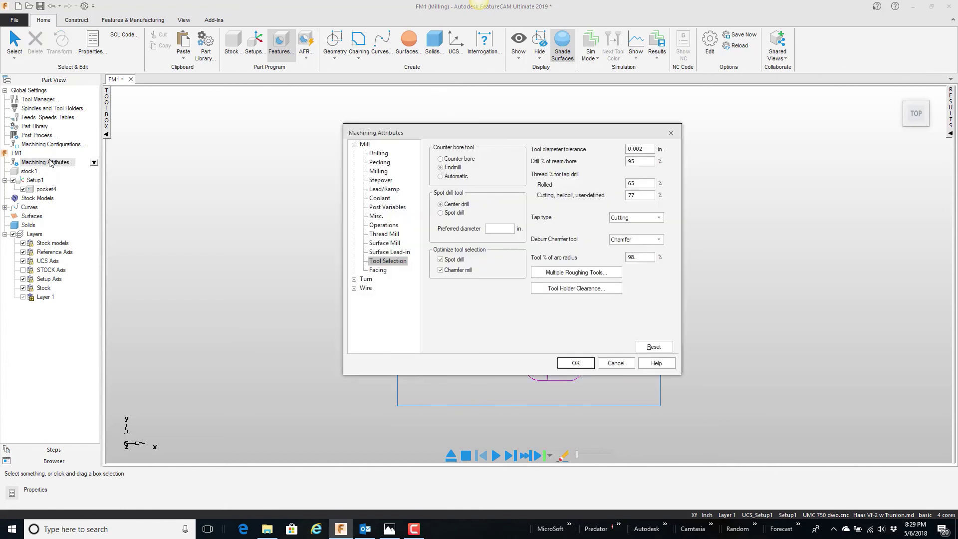
left_click(403, 263)
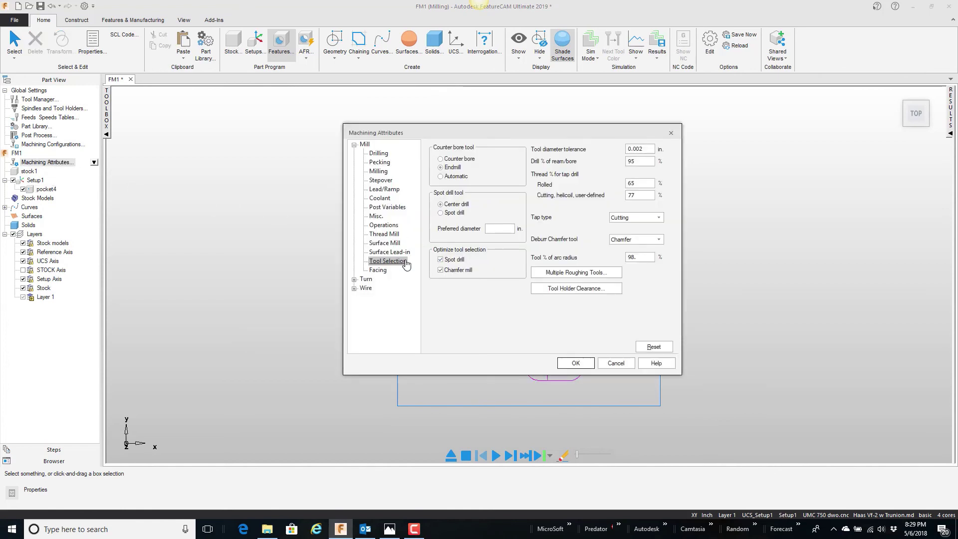
left_click(532, 273)
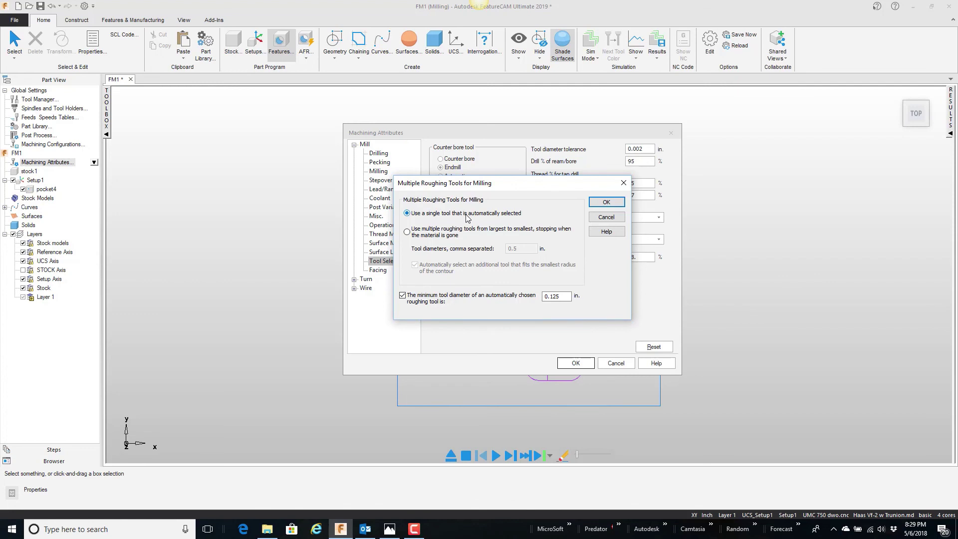
left_click(605, 204)
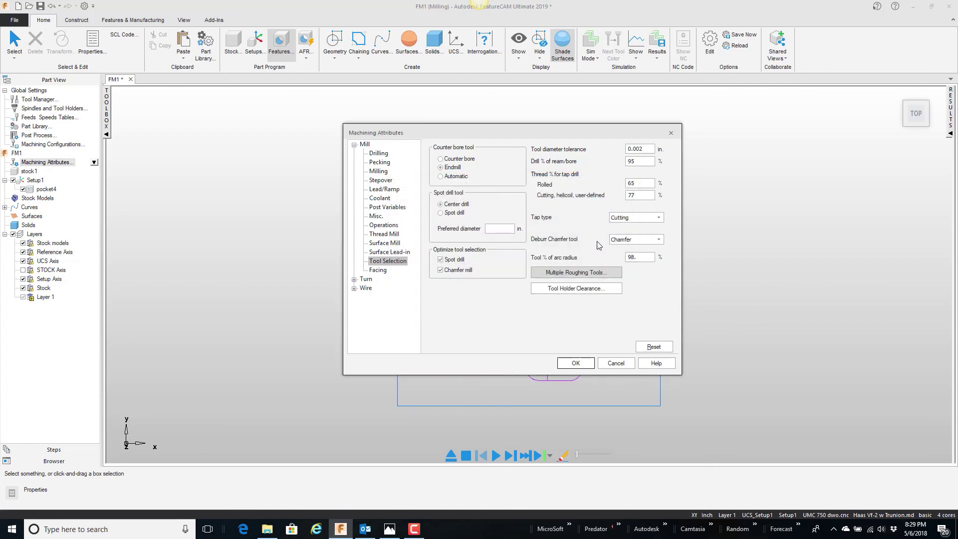